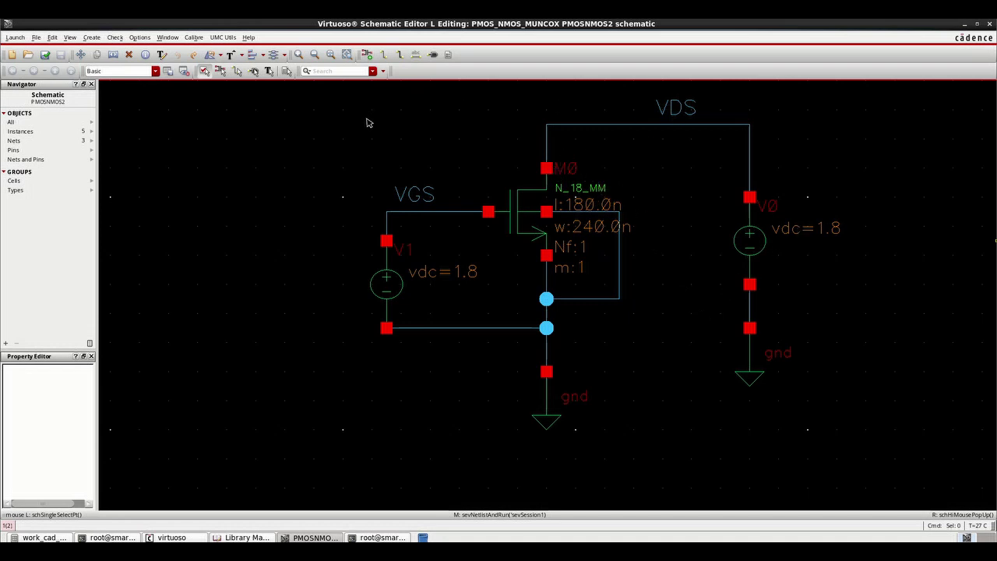
Open the Launch menu in the PMOSNMOS2 schematic window
{"action": "left_click", "coordinate": [13, 38]}
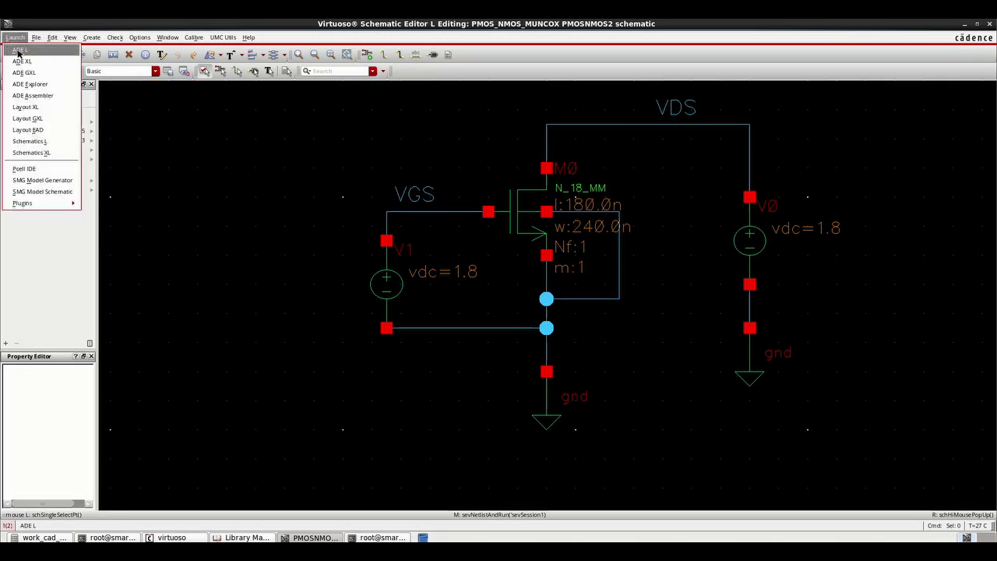
Launch ADE L and choose a dc analysis that saves the operating point and sweeps a component parameter
{"action": "left_click", "coordinate": [19, 51]}
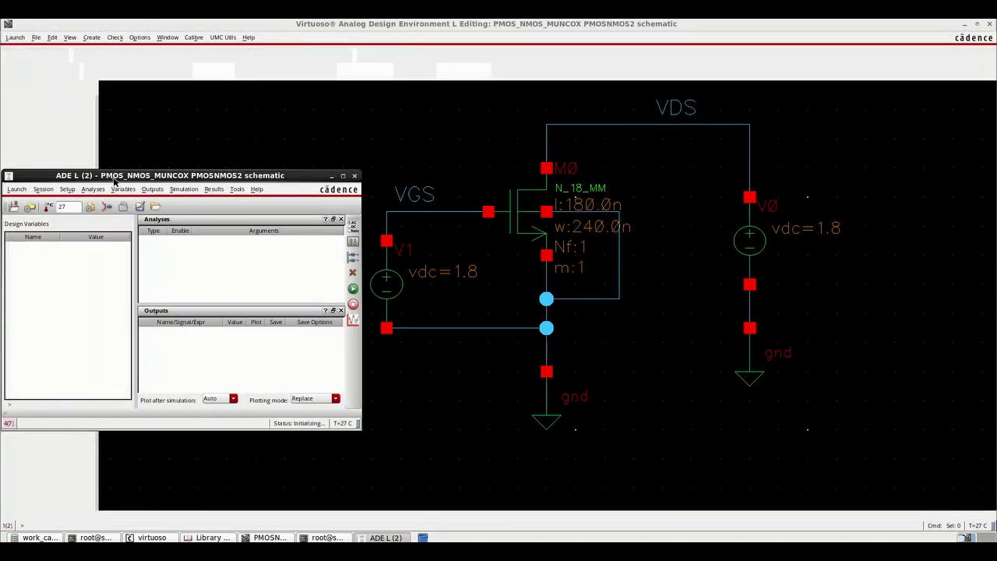
{"action": "left_click_drag", "start_coordinate": [114, 181], "coordinate": [407, 101]}
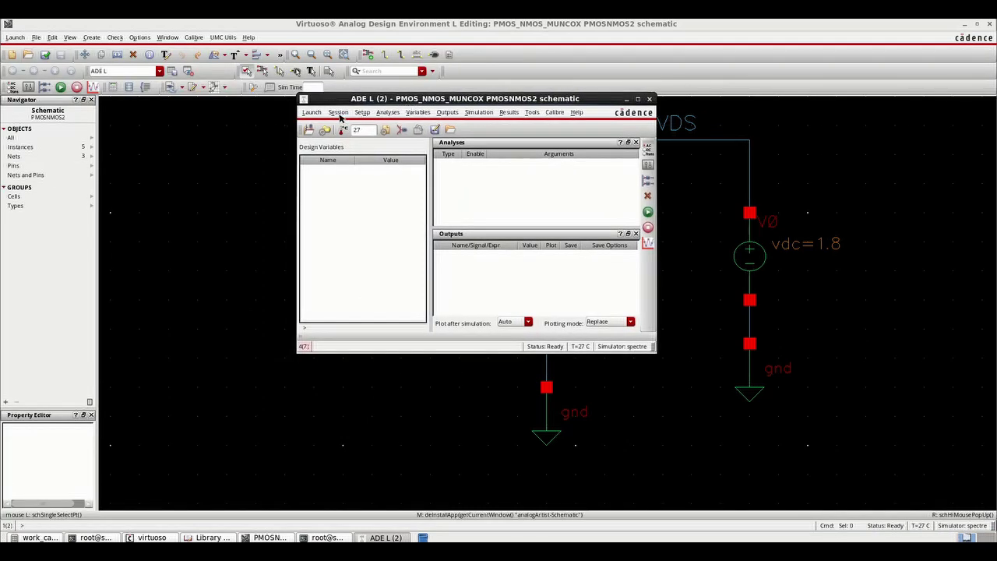
{"action": "left_click", "coordinate": [398, 115]}
{"action": "left_click", "coordinate": [397, 123]}
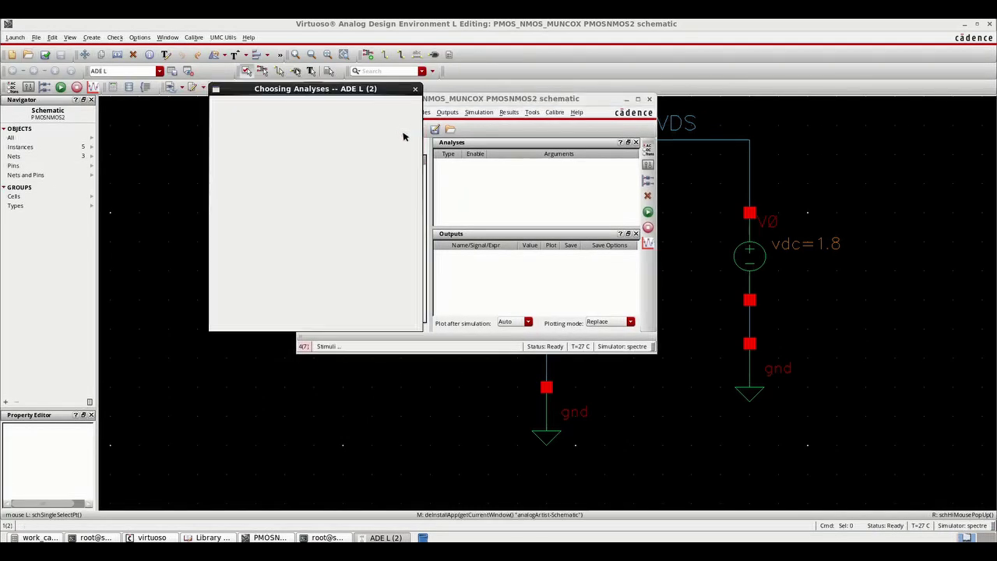
{"action": "left_click", "coordinate": [292, 104]}
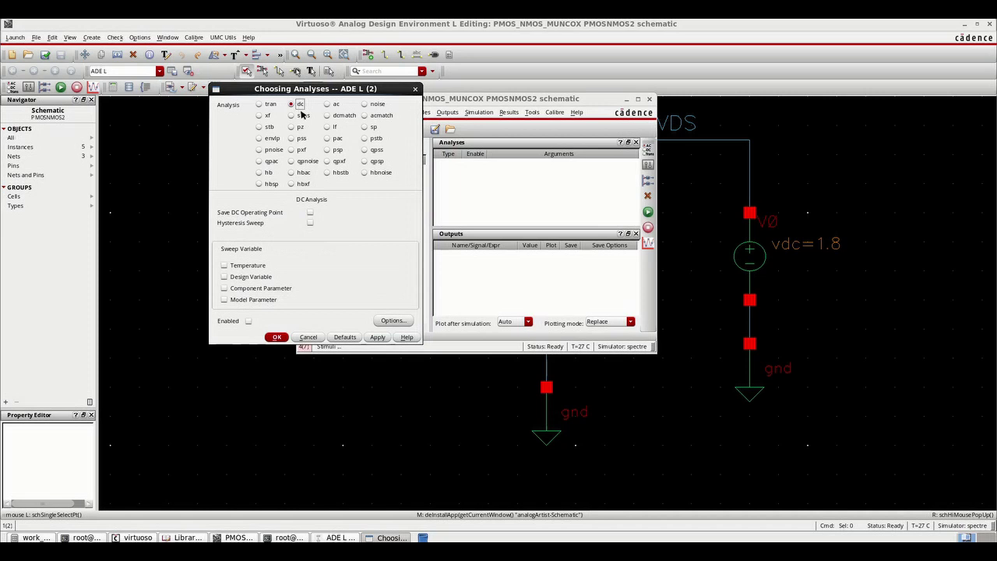
{"action": "left_click", "coordinate": [310, 213]}
{"action": "left_click", "coordinate": [258, 289]}
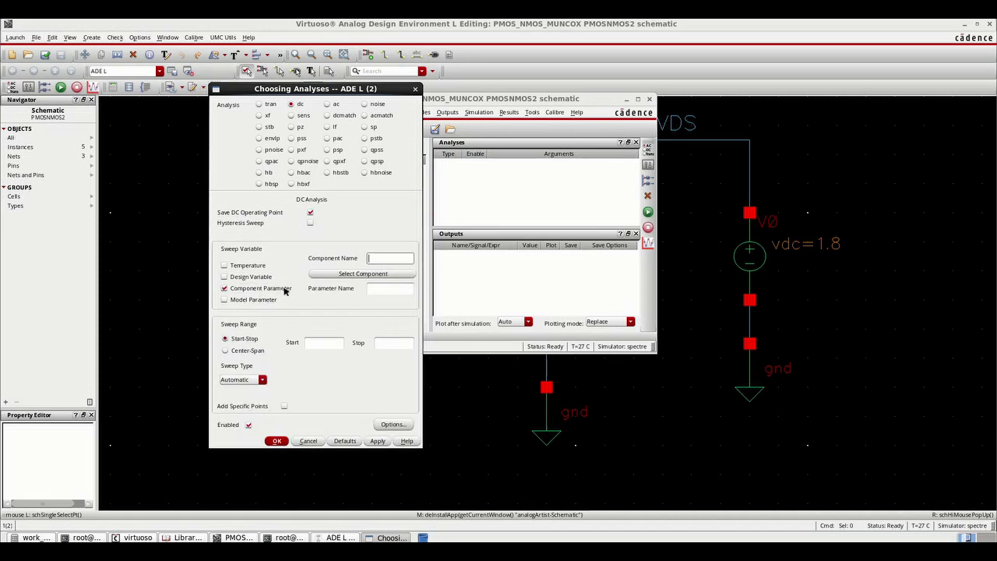
Sweep source V0's dc parameter from 0 to 1.8 V and confirm the DC analysis
{"action": "left_click", "coordinate": [362, 272]}
{"action": "left_click", "coordinate": [386, 298]}
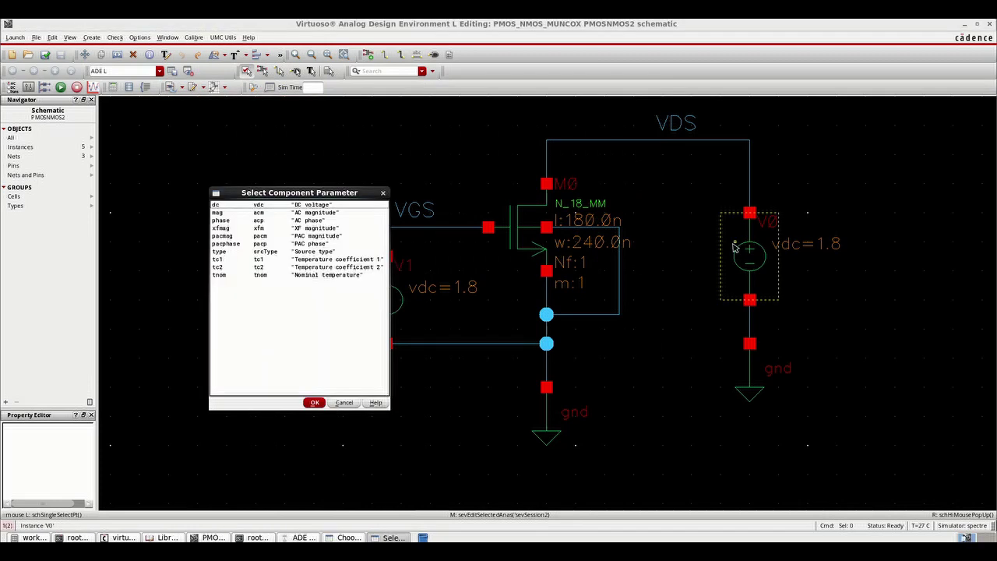
{"action": "left_click", "coordinate": [311, 206]}
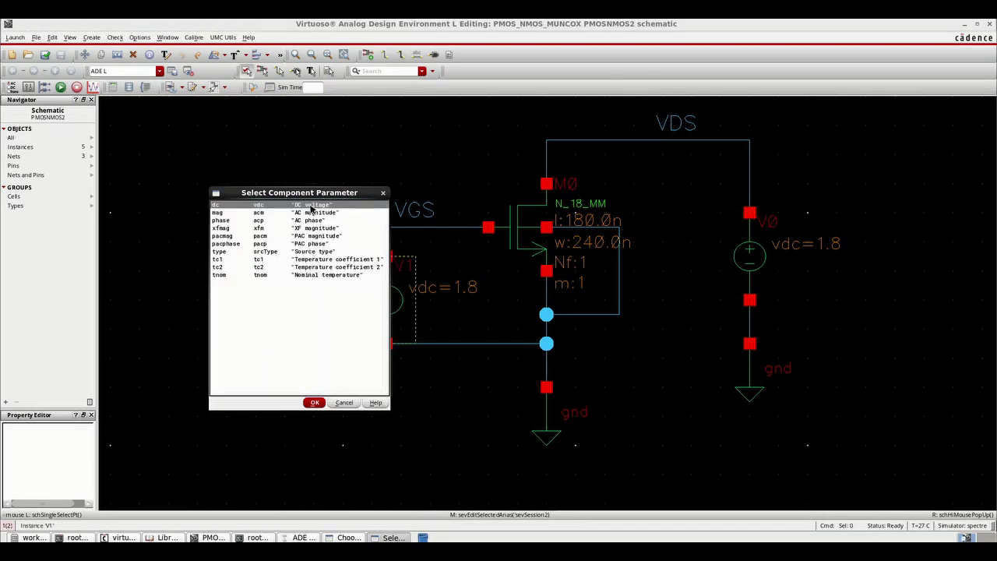
{"action": "left_click", "coordinate": [316, 403]}
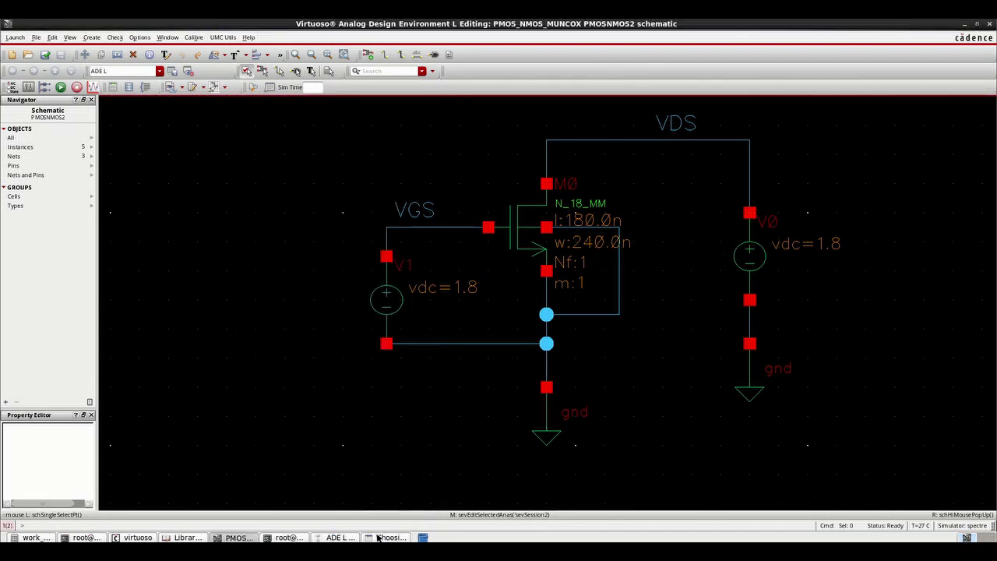
{"action": "left_click", "coordinate": [327, 342]}
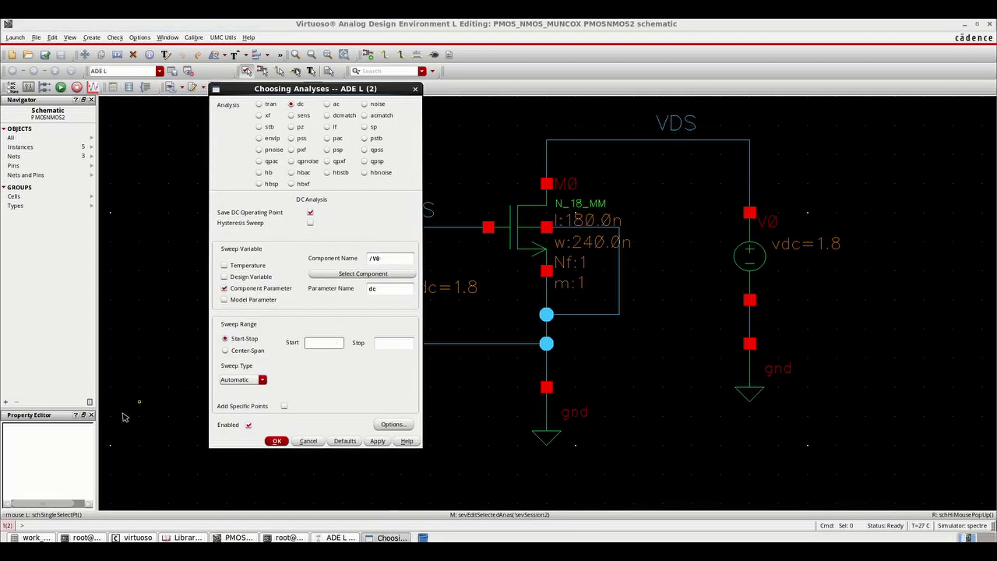
{"action": "type", "text": "0"}
{"action": "left_click", "coordinate": [394, 343]}
{"action": "type", "text": "1.8"}
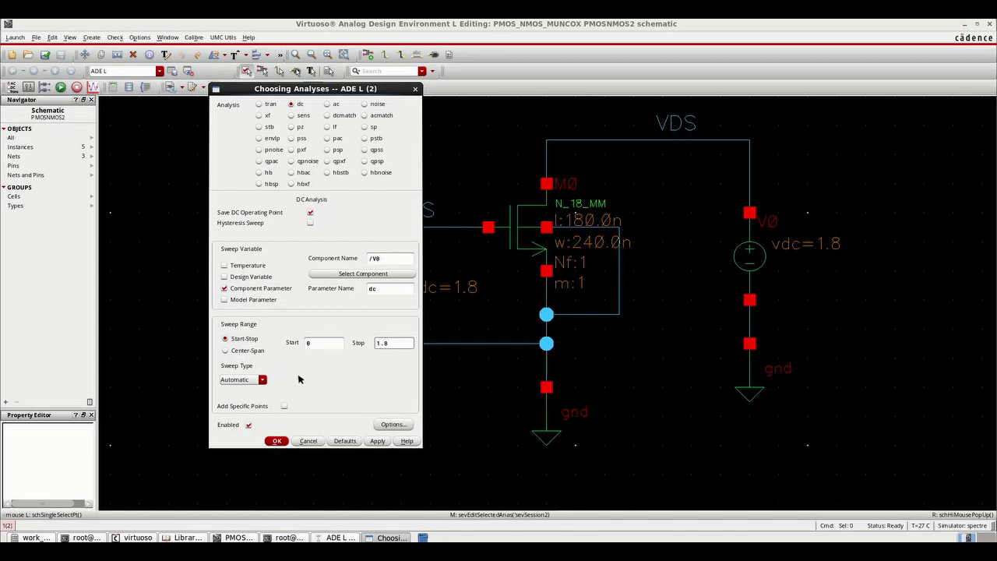
{"action": "left_click", "coordinate": [279, 441]}
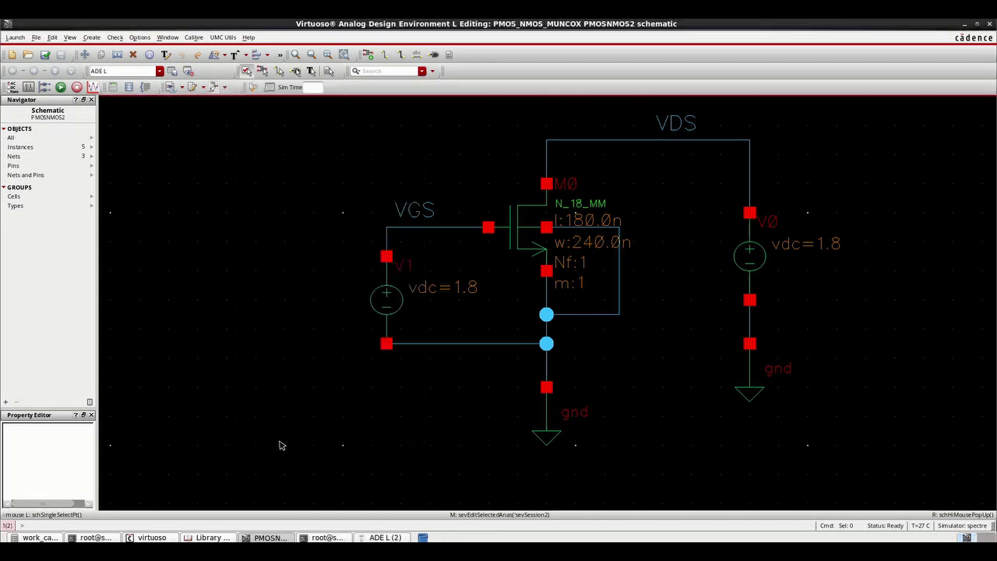
{"action": "left_click", "coordinate": [400, 537]}
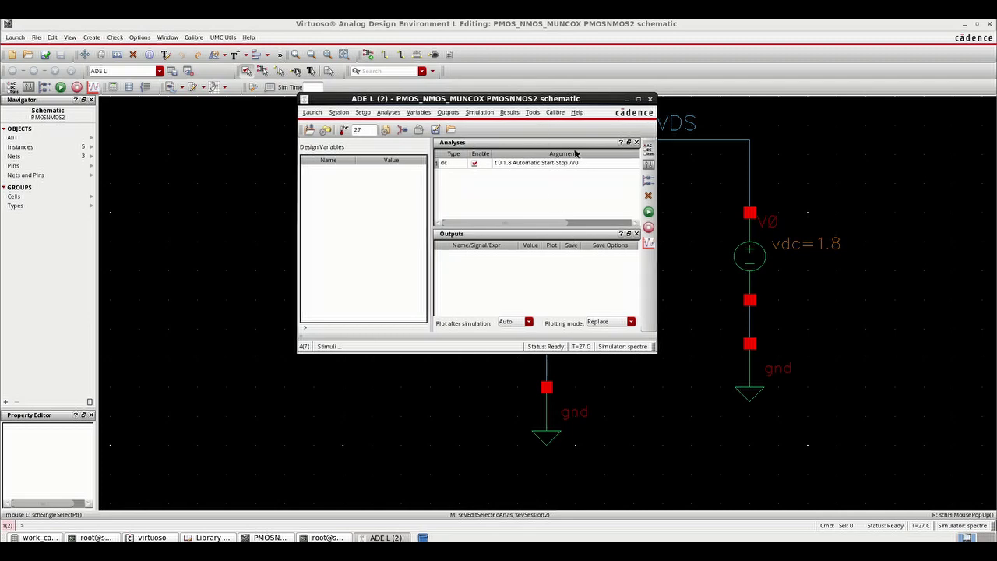
Add save_op.scs as a definition file in the ADE L Simulation Files setup
{"action": "left_click_drag", "start_coordinate": [575, 99], "coordinate": [776, 240]}
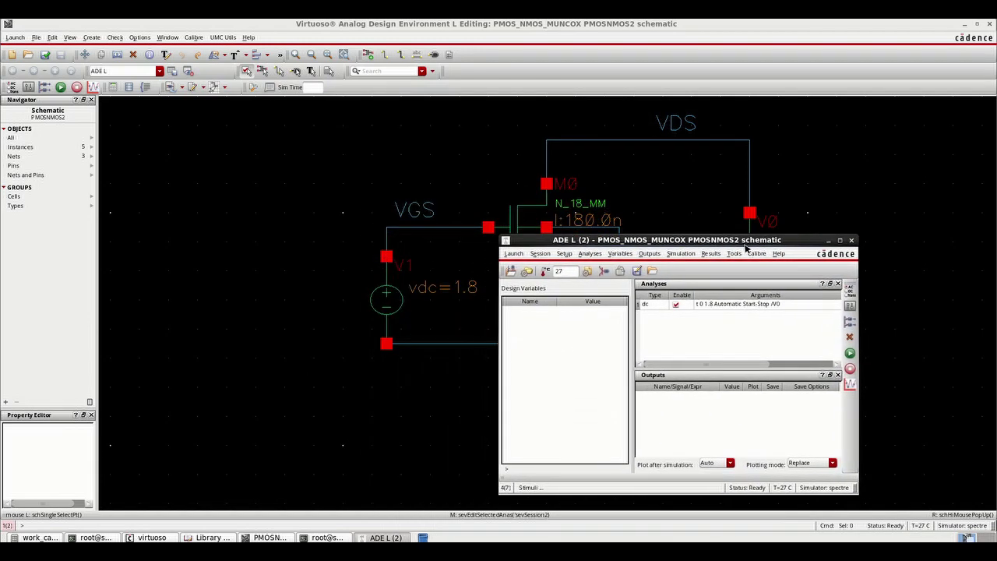
{"action": "left_click", "coordinate": [564, 256]}
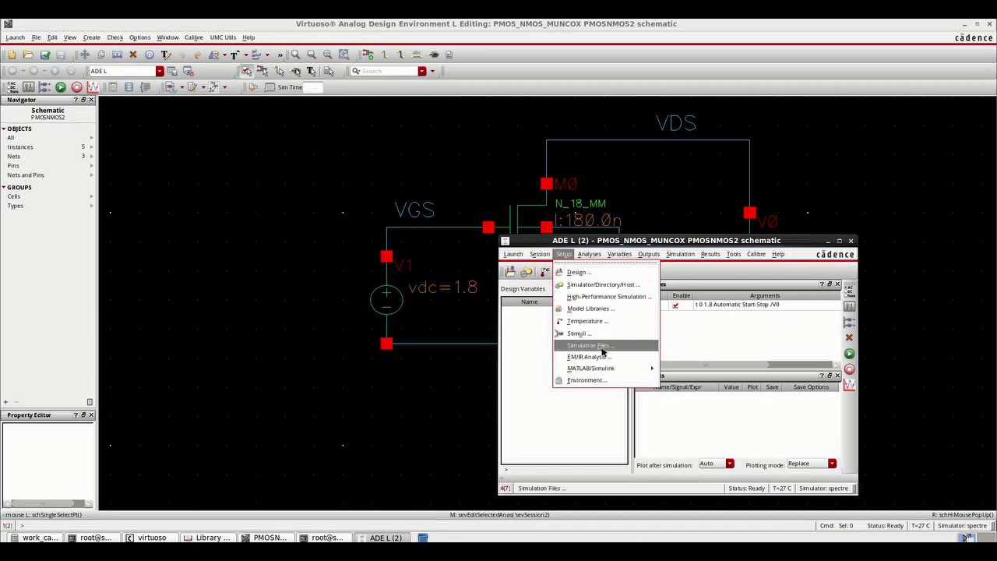
{"action": "left_click", "coordinate": [600, 346]}
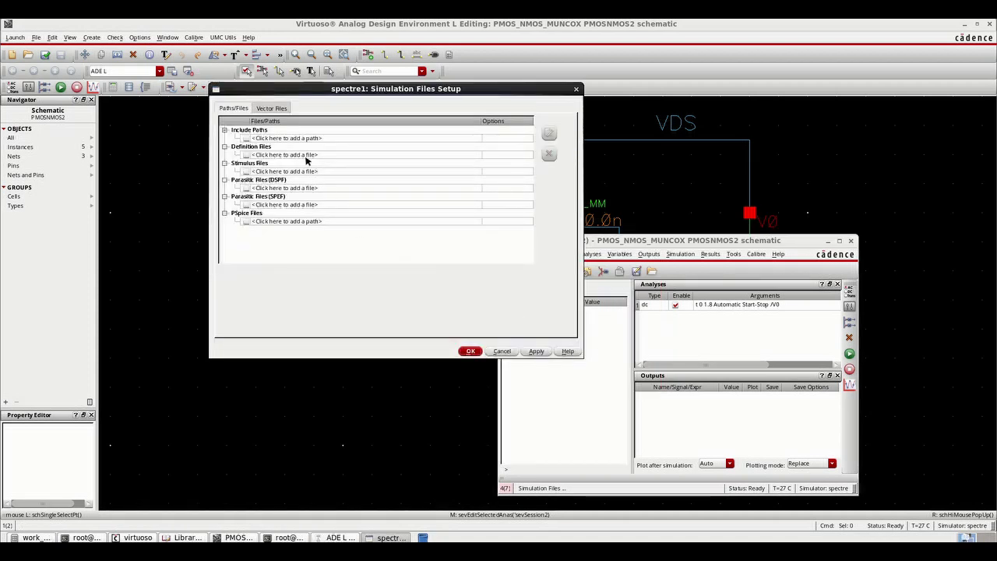
{"action": "left_click", "coordinate": [350, 156]}
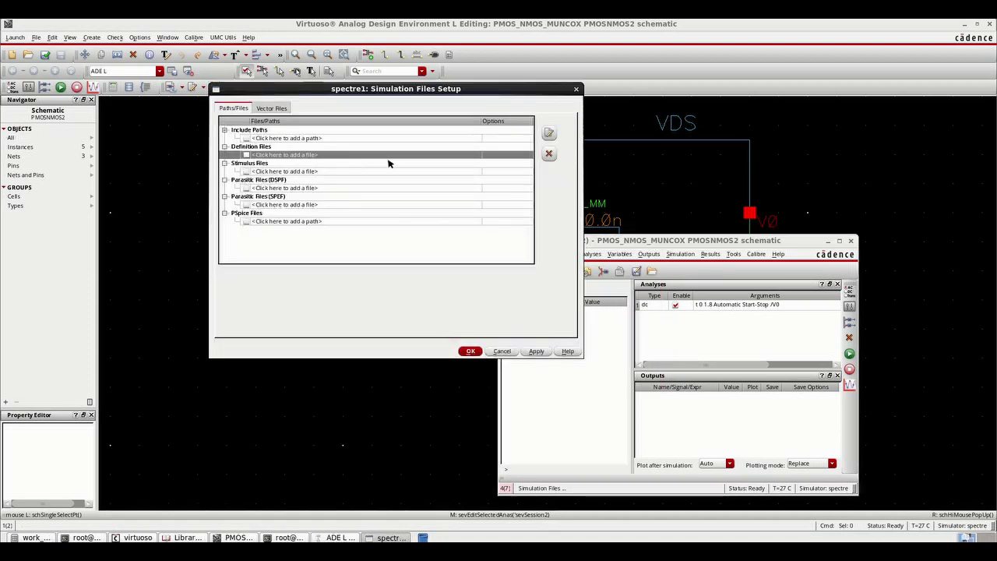
{"action": "left_click", "coordinate": [465, 159]}
{"action": "left_click", "coordinate": [468, 158]}
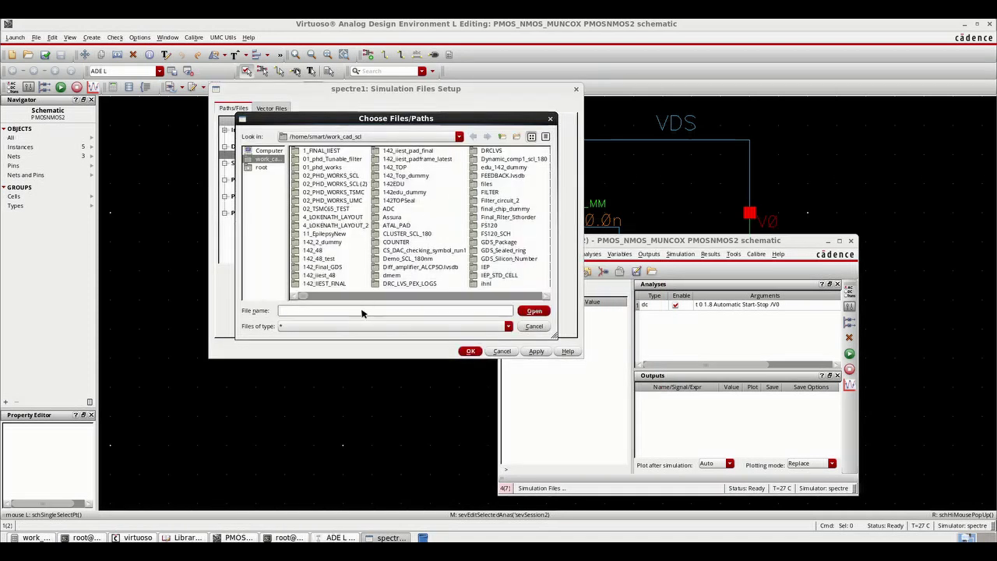
{"action": "type", "text": "save_op.scs"}
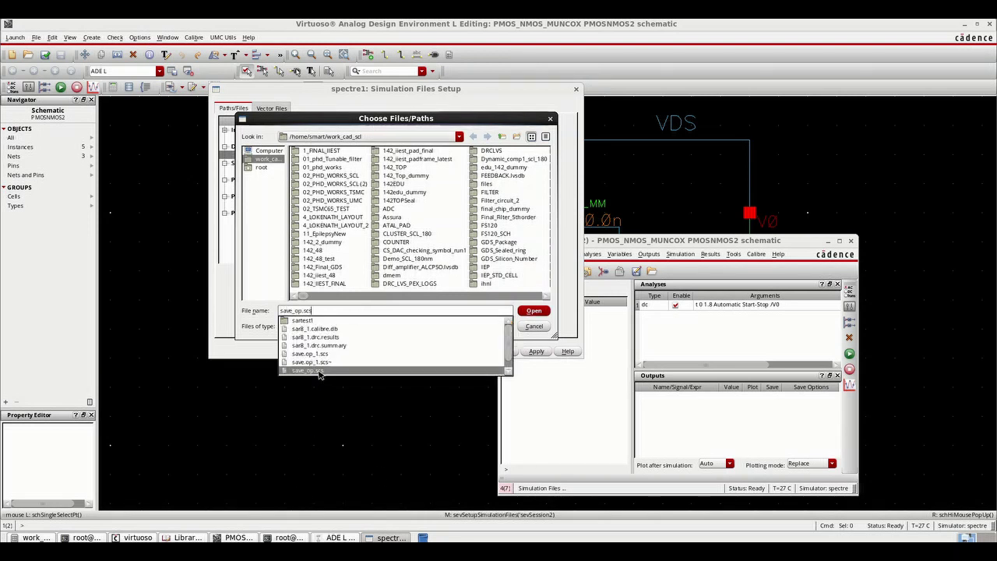
{"action": "left_click", "coordinate": [319, 371]}
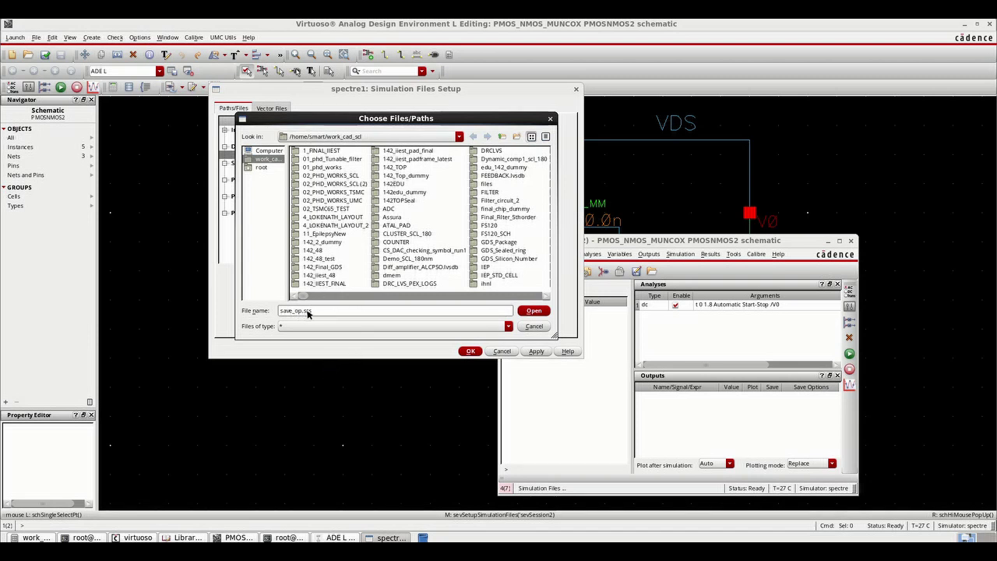
{"action": "left_click", "coordinate": [533, 311]}
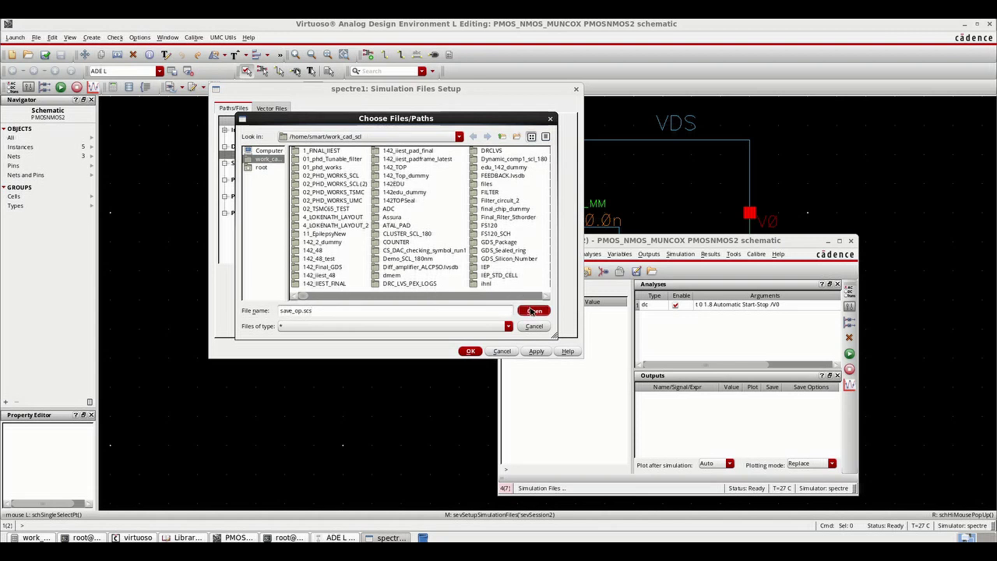
{"action": "left_click", "coordinate": [472, 352]}
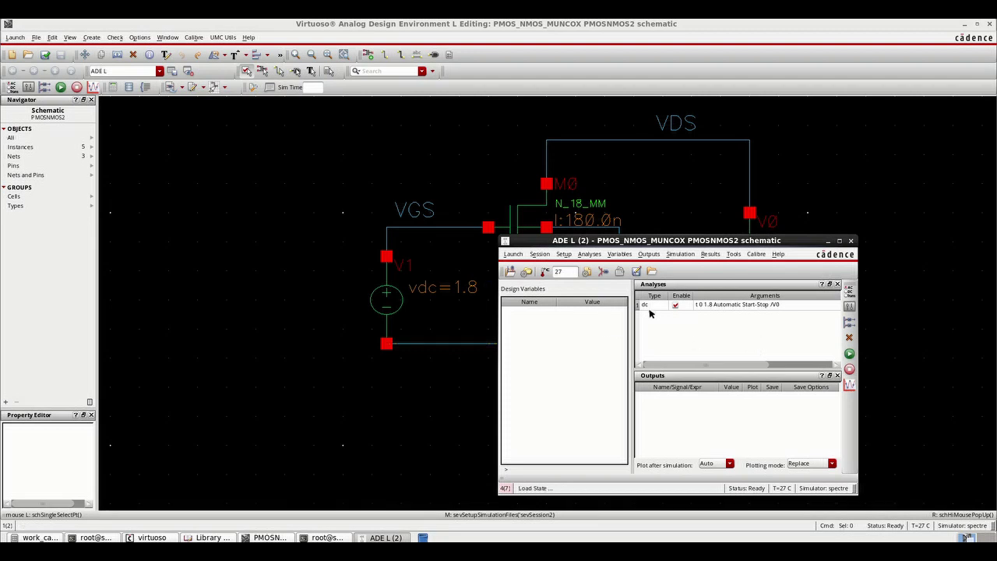
Select M0's drain terminal on the schematic as an output to plot
{"action": "left_click", "coordinate": [645, 256]}
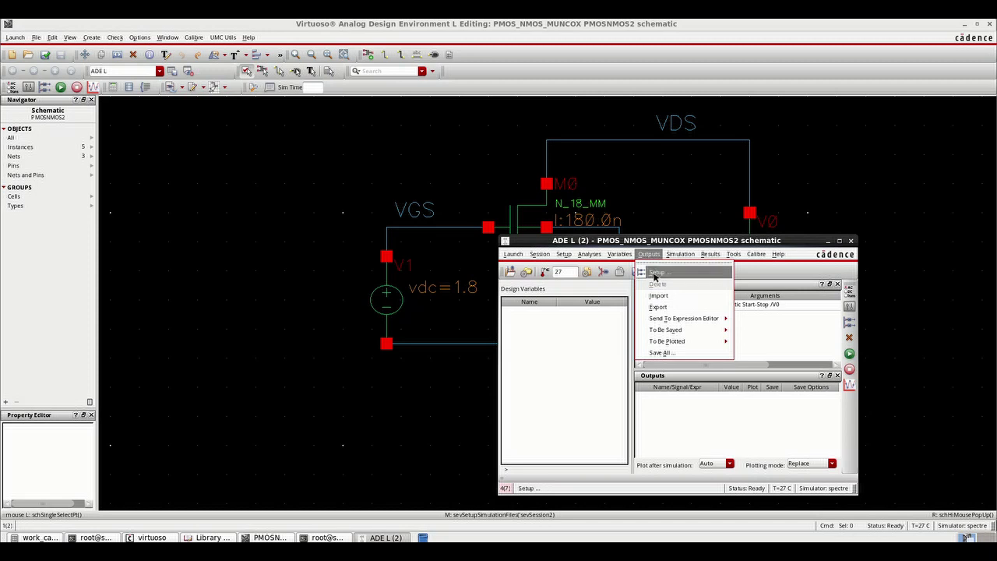
{"action": "mouse_move", "coordinate": [679, 341]}
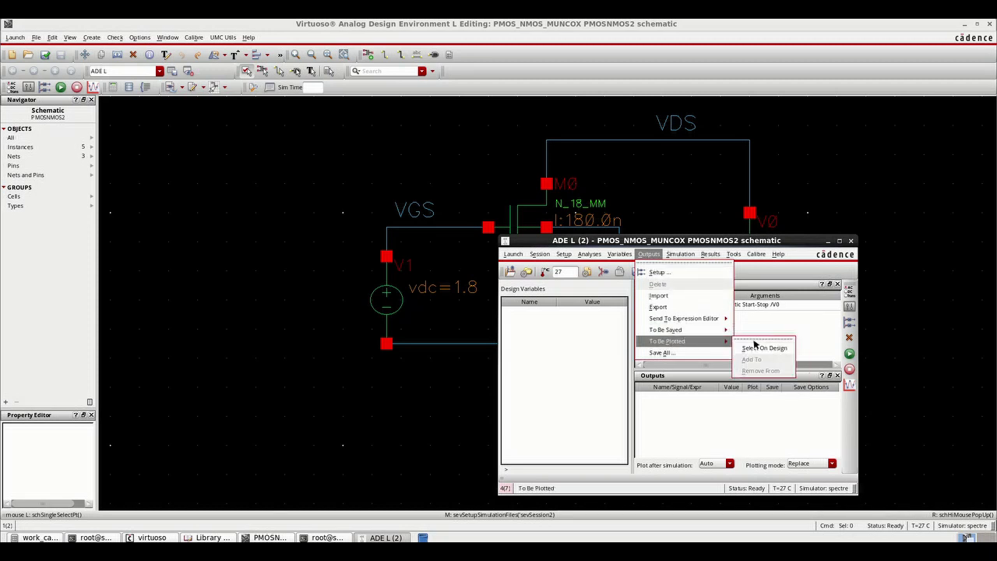
{"action": "left_click", "coordinate": [759, 347]}
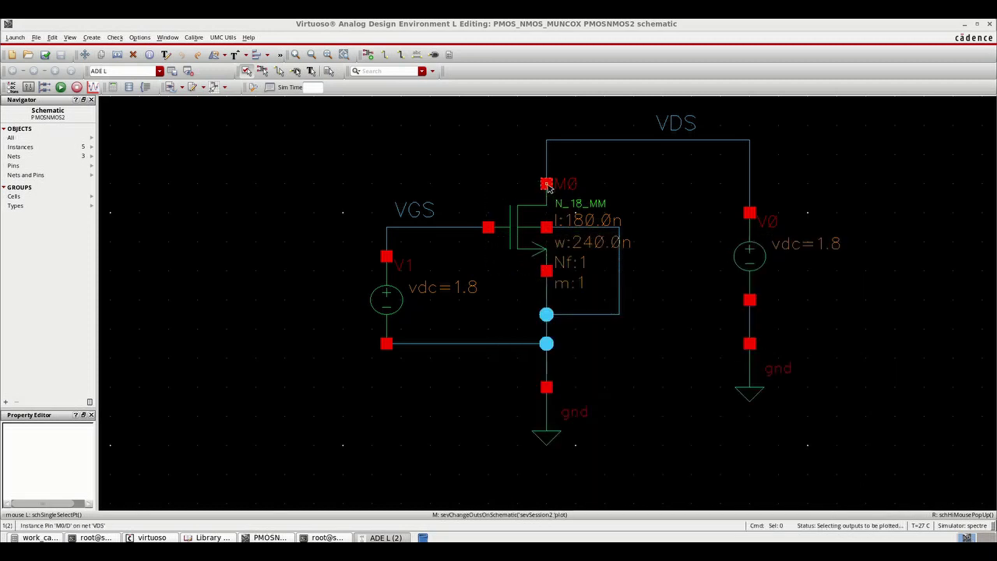
{"action": "left_click", "coordinate": [547, 185]}
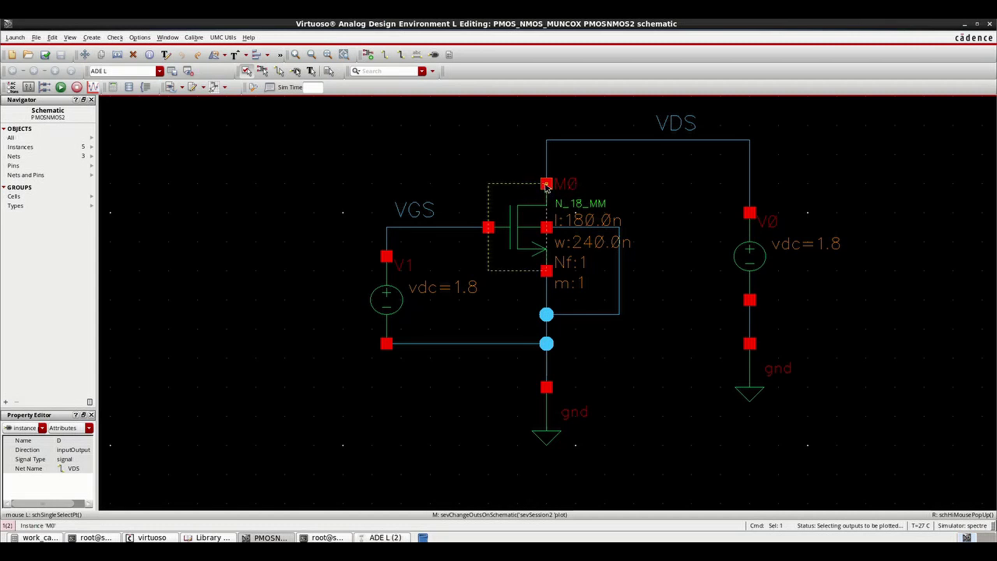
{"action": "left_click", "coordinate": [548, 184]}
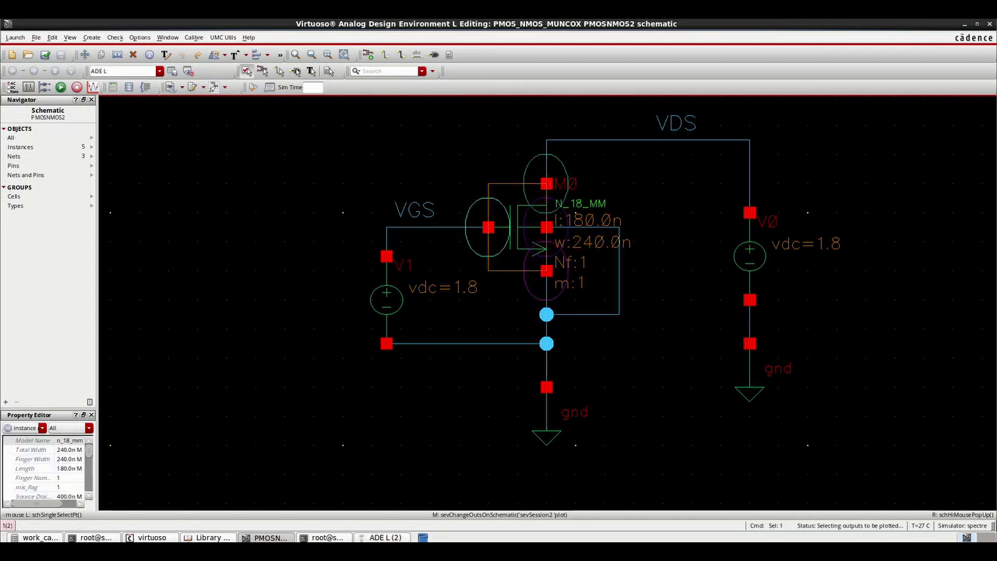
{"action": "key", "text": "Escape"}
Delete the M0/S, M0/G and M0/B outputs and tick Plot for M0/D
{"action": "left_click", "coordinate": [718, 408]}
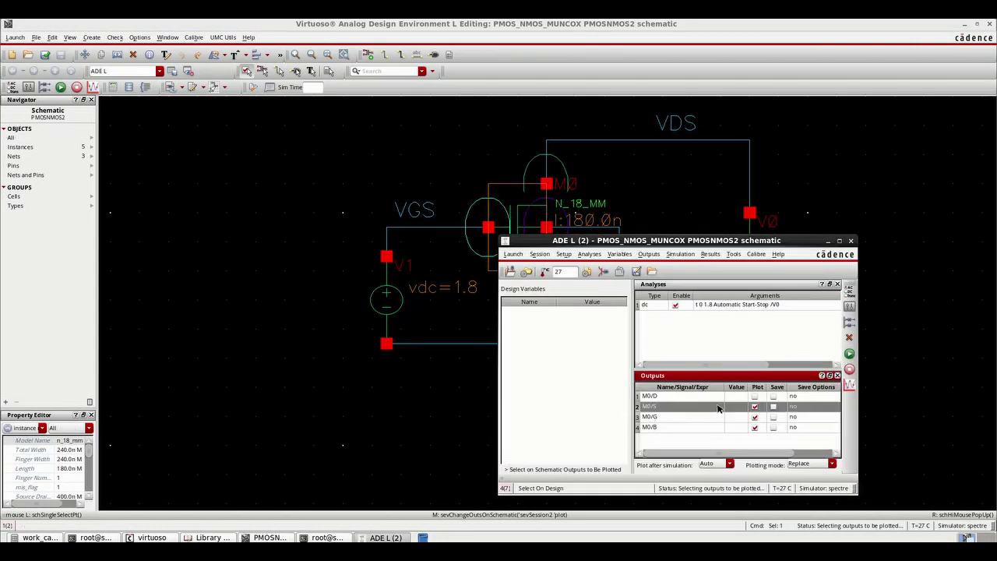
{"action": "left_click", "coordinate": [850, 337]}
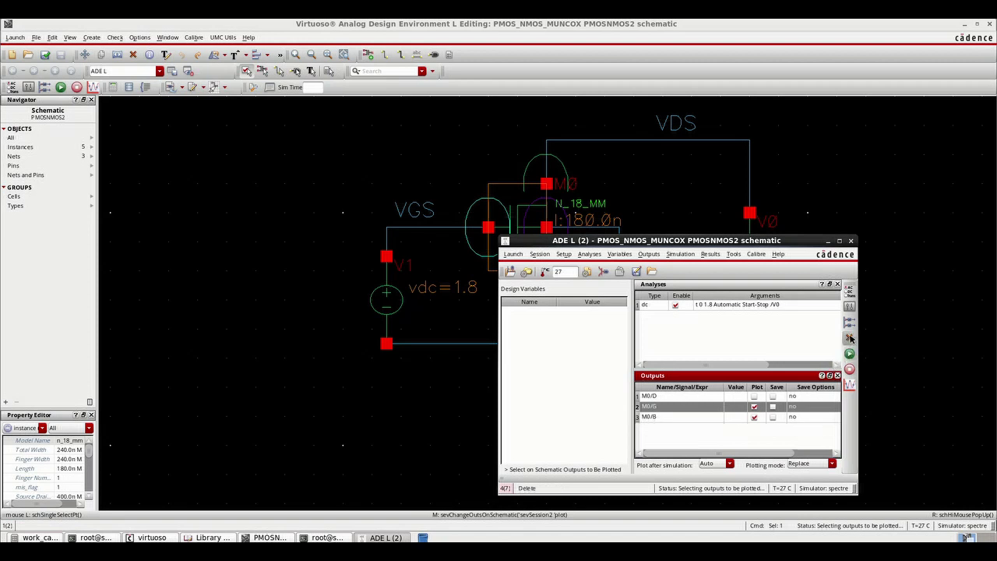
{"action": "left_click", "coordinate": [849, 338]}
{"action": "left_click", "coordinate": [850, 338]}
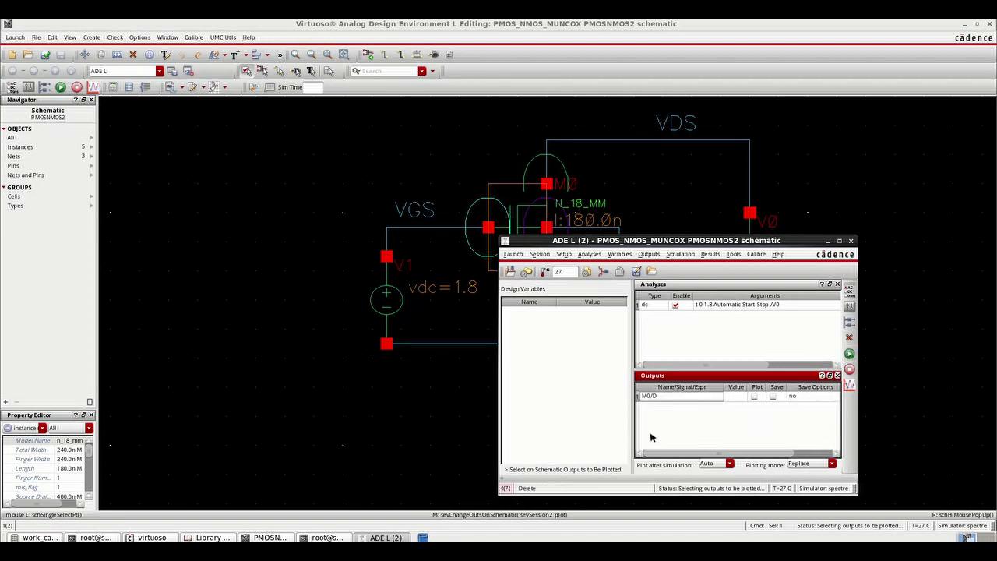
{"action": "left_click", "coordinate": [756, 397]}
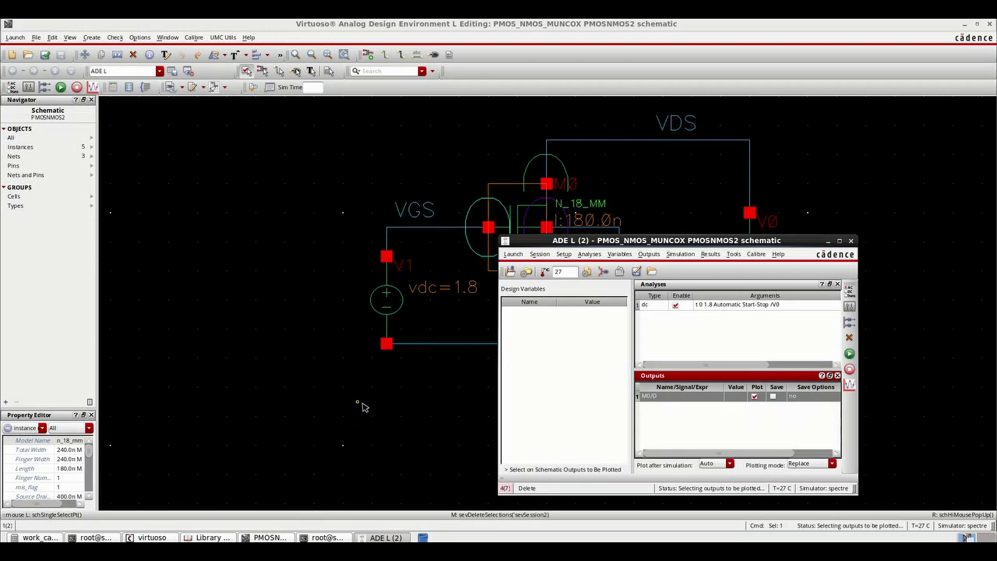
{"action": "left_click", "coordinate": [39, 537]}
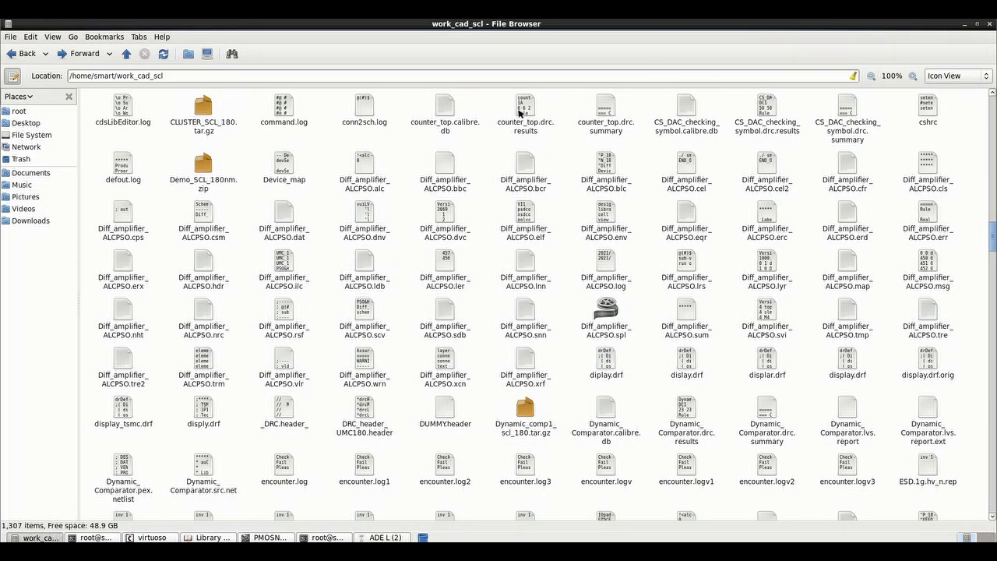
Open a terminal in the work_cad_scl folder and run 'gedit save_op.scs'
{"action": "right_click", "coordinate": [399, 204]}
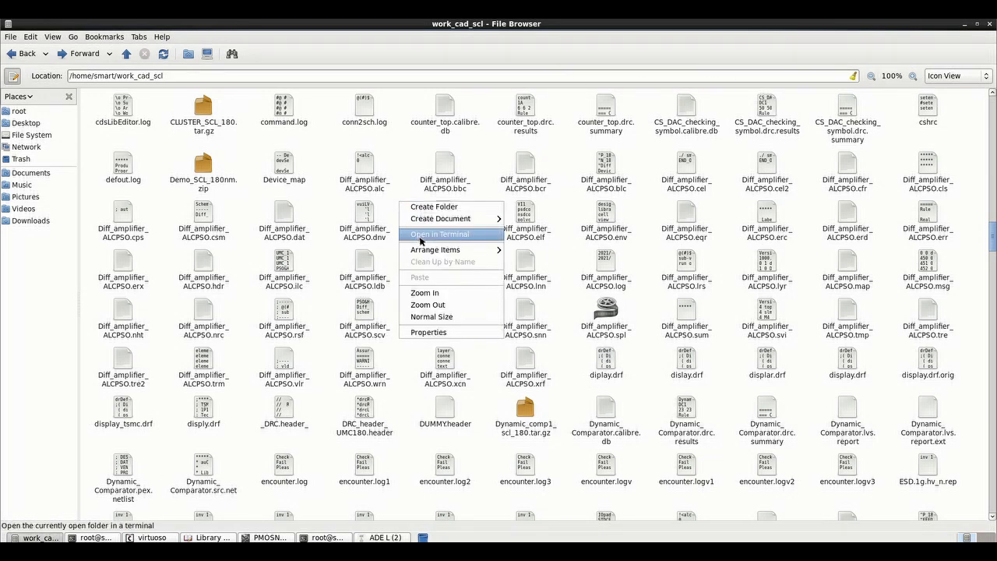
{"action": "left_click", "coordinate": [424, 231]}
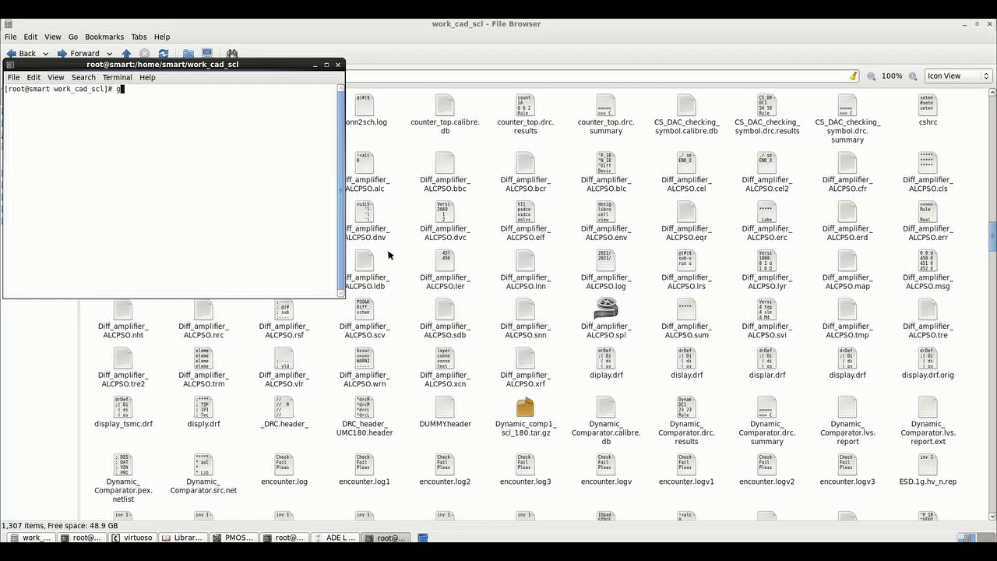
{"action": "type", "text": "gedit"}
{"action": "type", "text": "save_op.scs"}
{"action": "key", "text": "Return"}
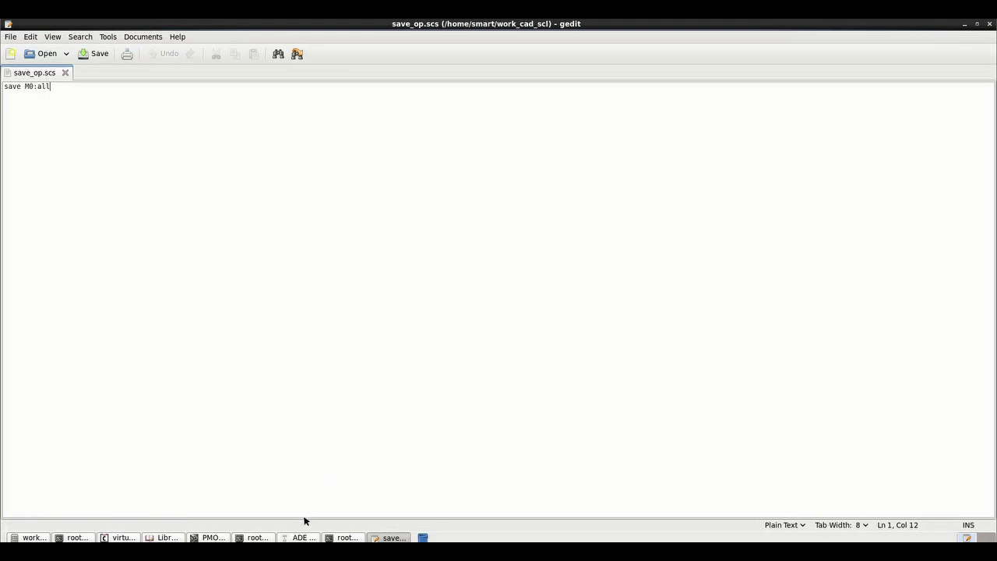
Deselect M0 in the schematic, then save save_op.scs in gedit and close it
{"action": "left_click", "coordinate": [208, 538]}
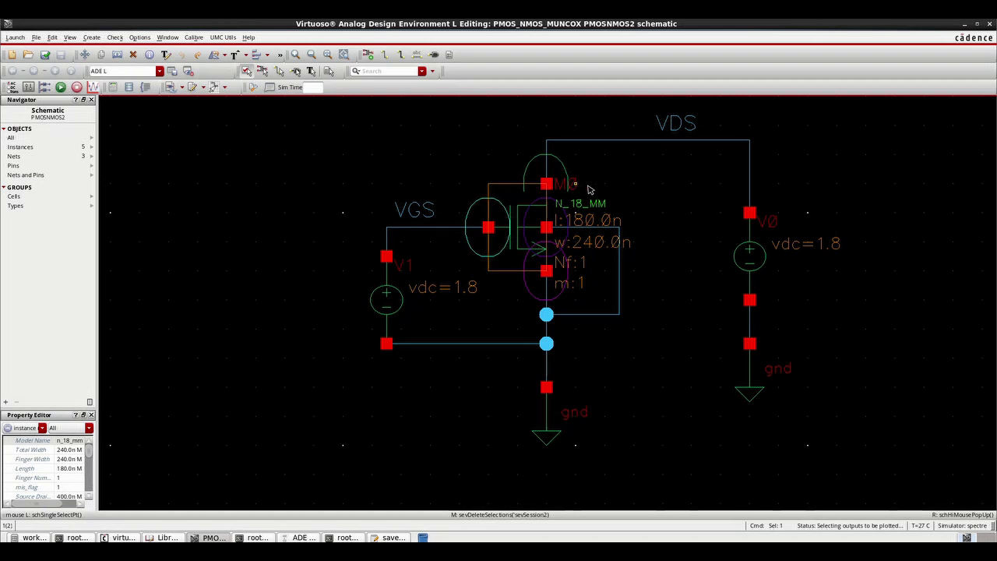
{"action": "key", "text": "Escape"}
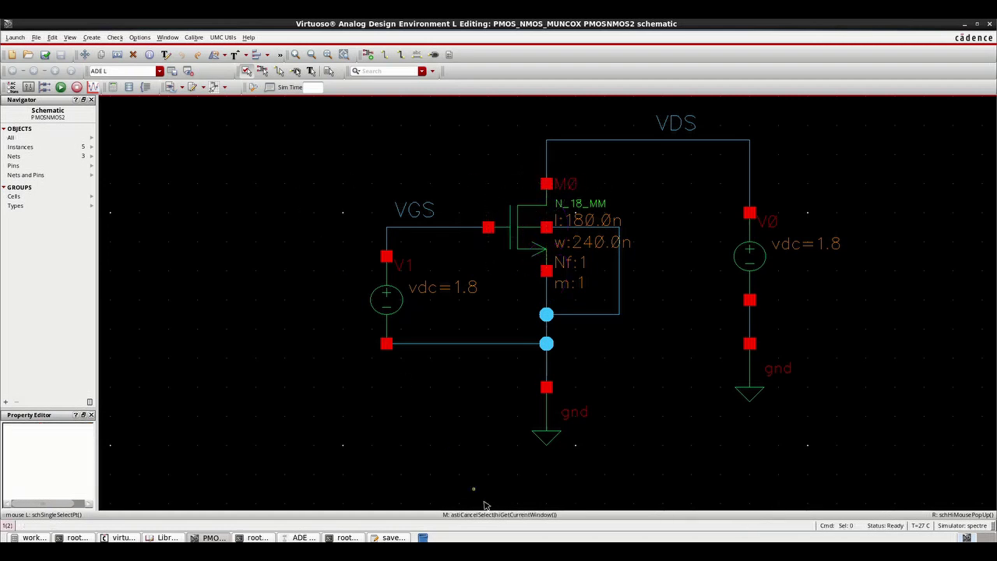
{"action": "left_click", "coordinate": [389, 537]}
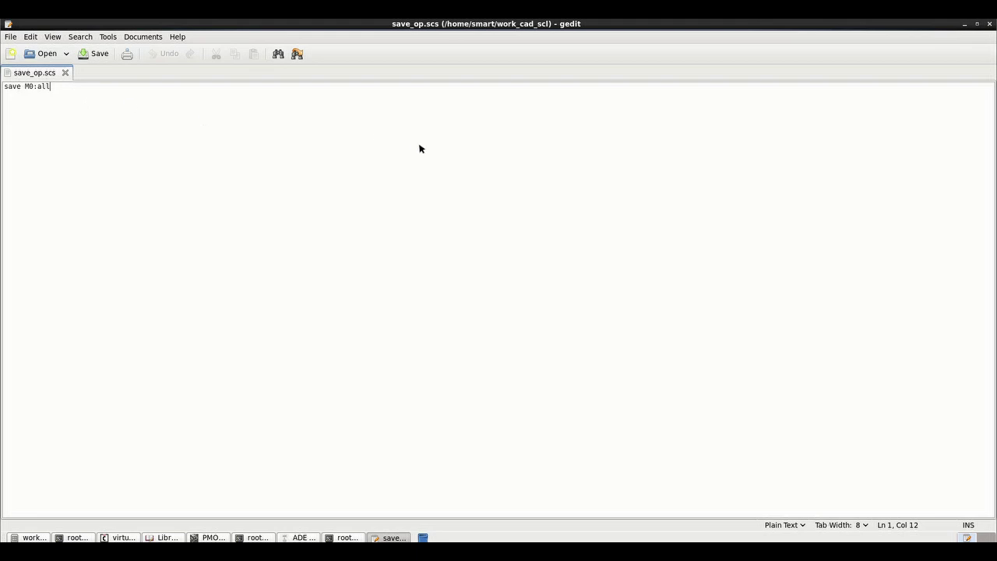
{"action": "left_click", "coordinate": [98, 54]}
{"action": "left_click", "coordinate": [989, 25]}
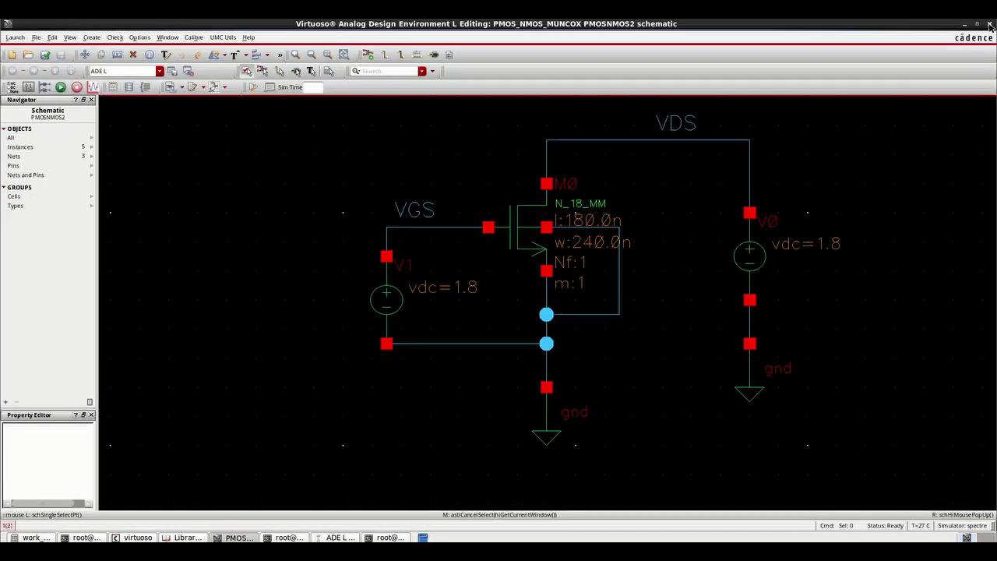
{"action": "left_click", "coordinate": [340, 537]}
Netlist and run the DC simulation, close the log, and maximize the waveform viewer
{"action": "left_click", "coordinate": [849, 354]}
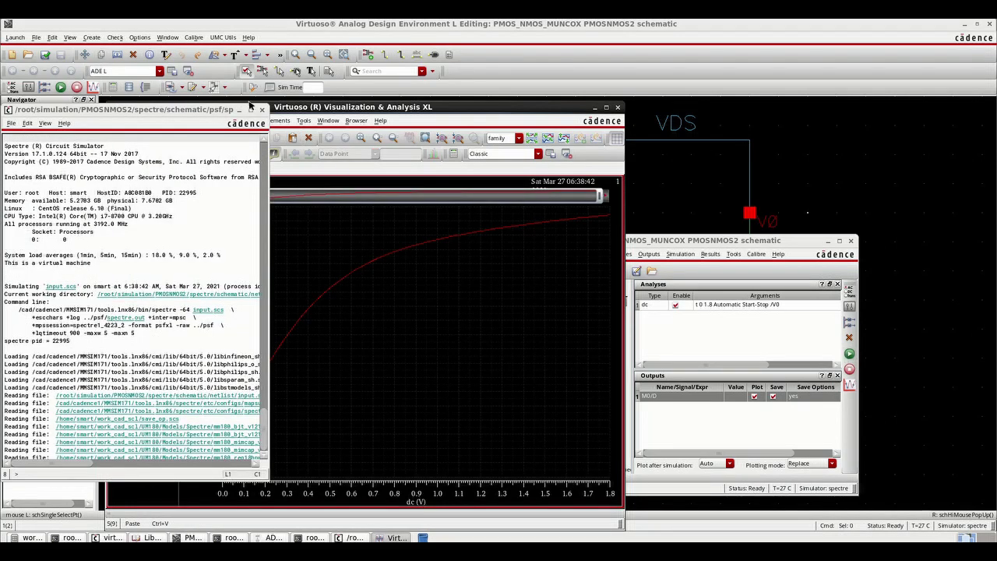
{"action": "left_click", "coordinate": [261, 109]}
{"action": "double_click", "coordinate": [297, 106]}
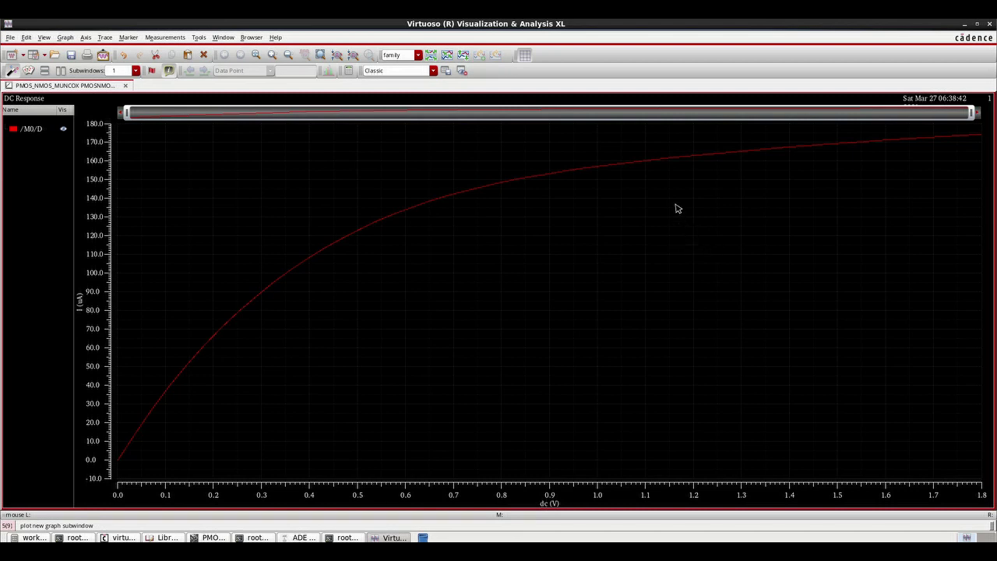
Place point marker M1 on the /M0/D curve and set its position to exactly 1 V
{"action": "mouse_move", "coordinate": [593, 170]}
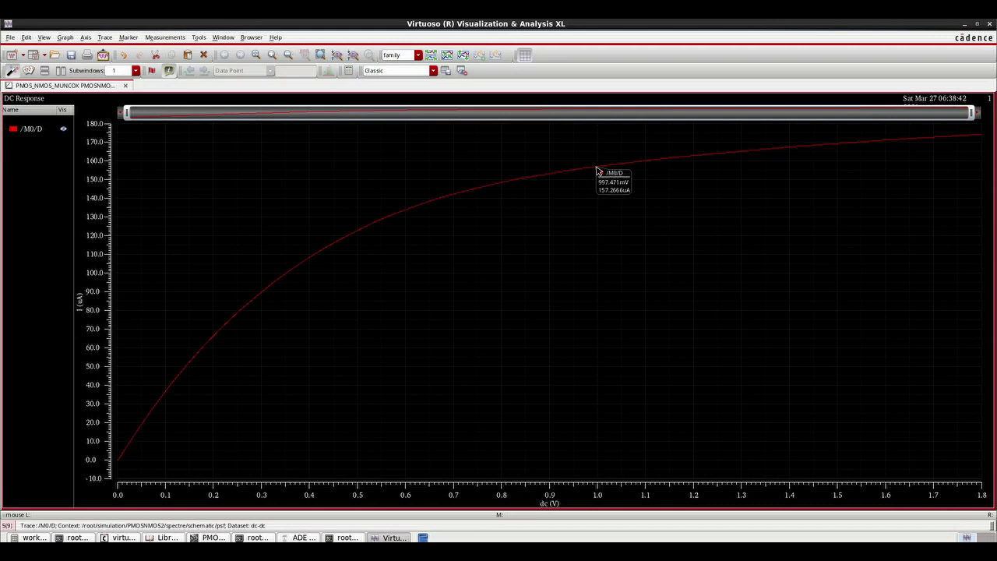
{"action": "key", "text": "m"}
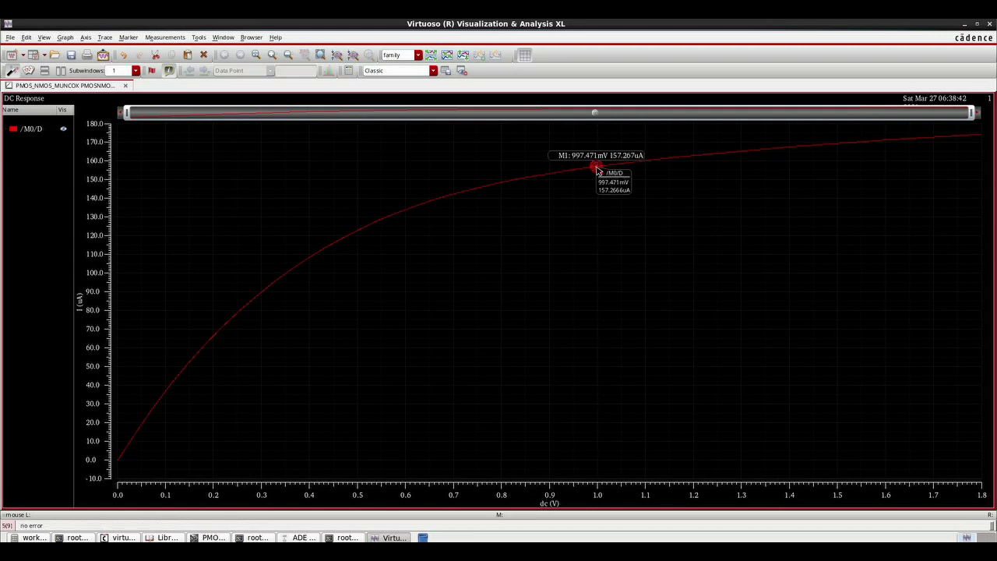
{"action": "right_click", "coordinate": [596, 169]}
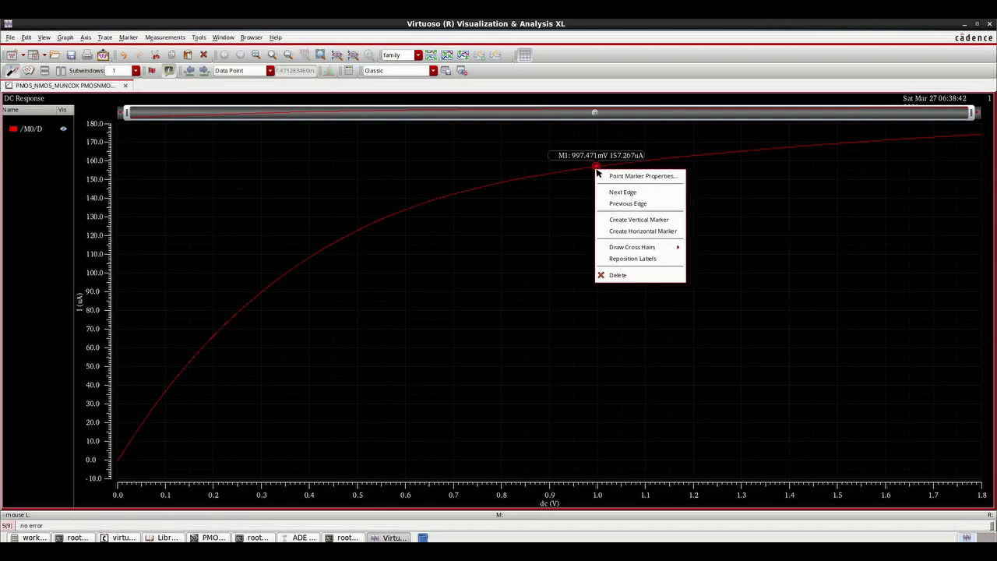
{"action": "left_click", "coordinate": [602, 175]}
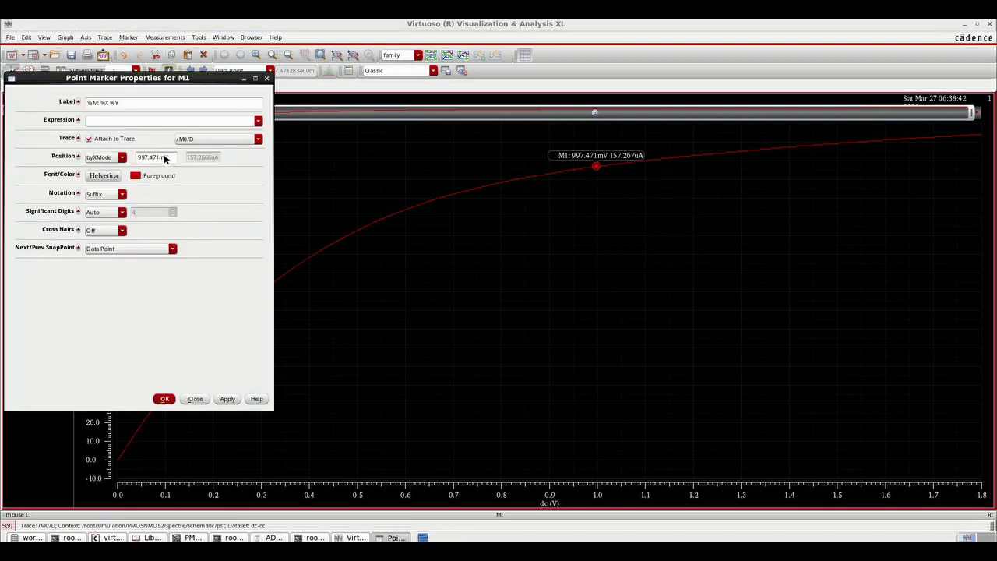
{"action": "double_click", "coordinate": [167, 157]}
{"action": "type", "text": "1"}
{"action": "left_click", "coordinate": [224, 399]}
{"action": "left_click", "coordinate": [170, 398]}
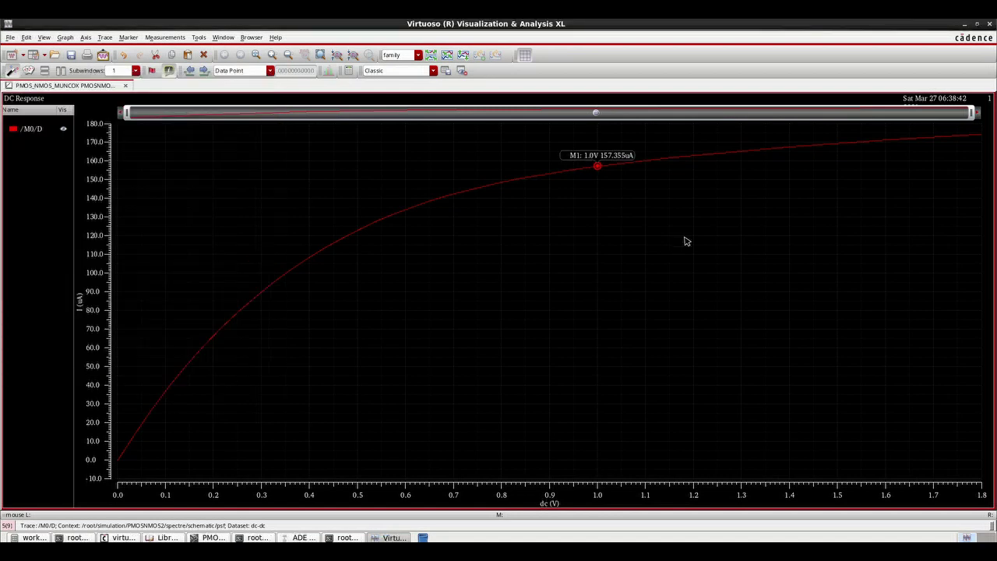
Remove the stray vertical marker V1 from the plot
{"action": "key", "text": "v"}
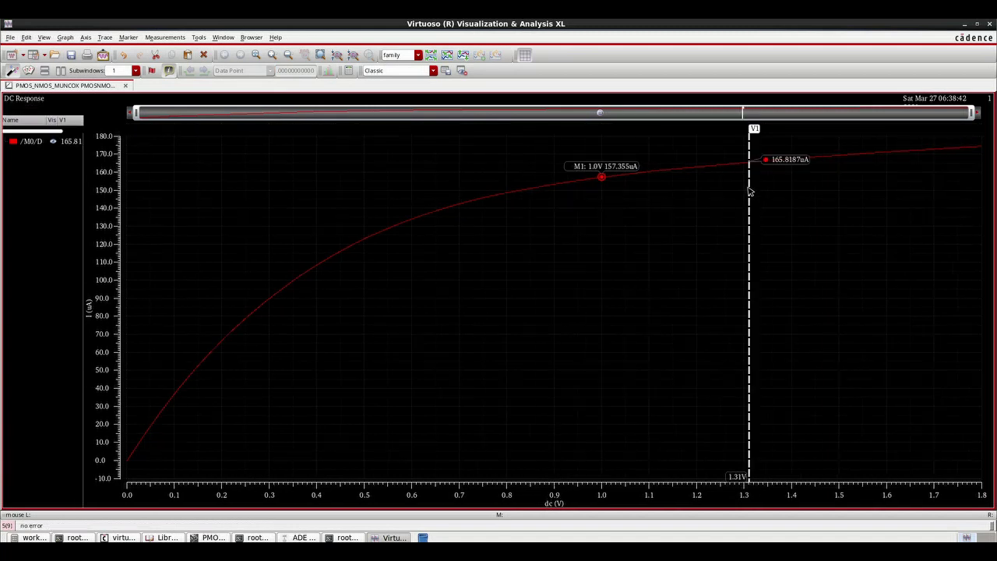
{"action": "right_click", "coordinate": [749, 196]}
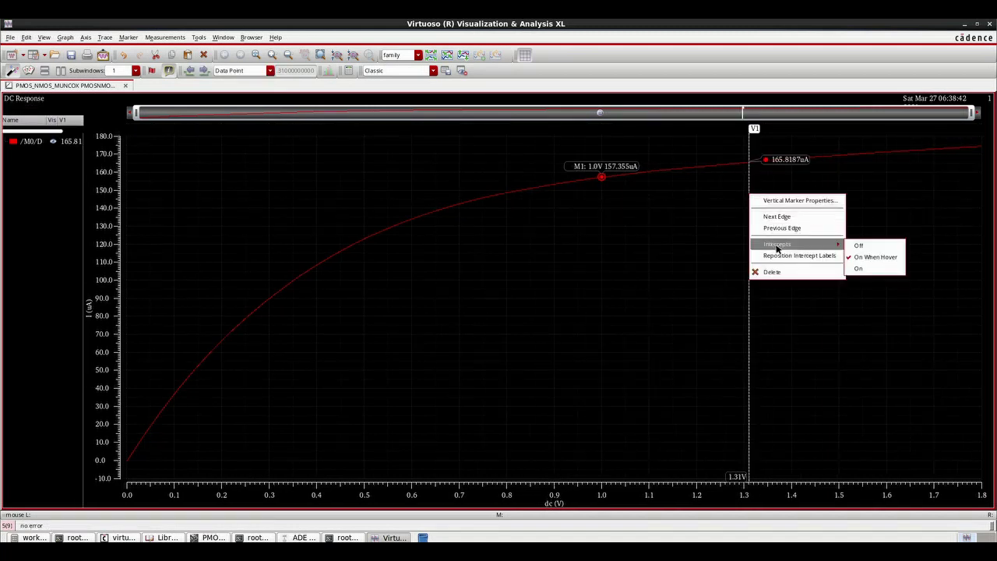
{"action": "left_click", "coordinate": [771, 271]}
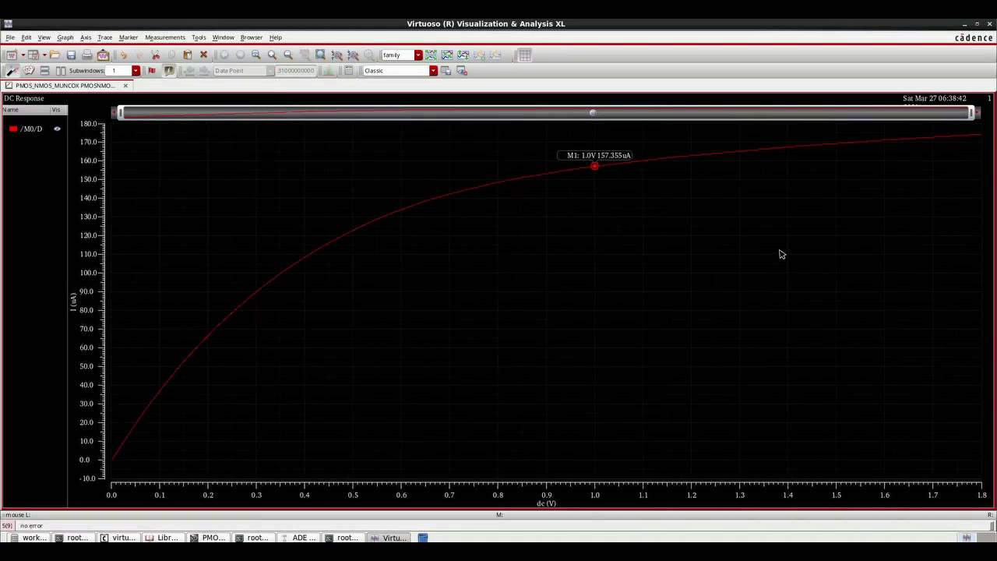
Add marker M2 at 1.6 V (171.439 µA) and move the M2 and M1 labels below their points
{"action": "mouse_move", "coordinate": [846, 146]}
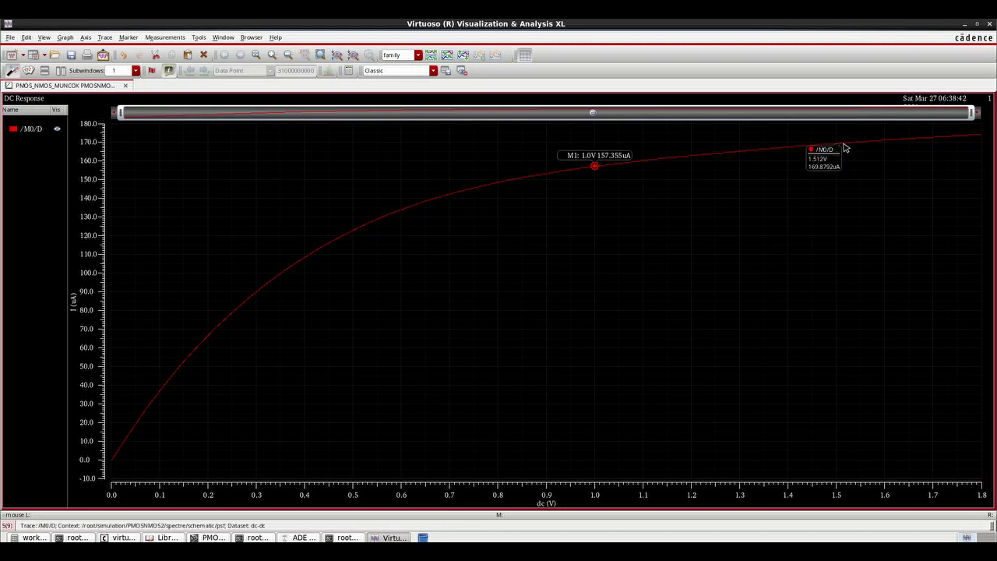
{"action": "key", "text": "m"}
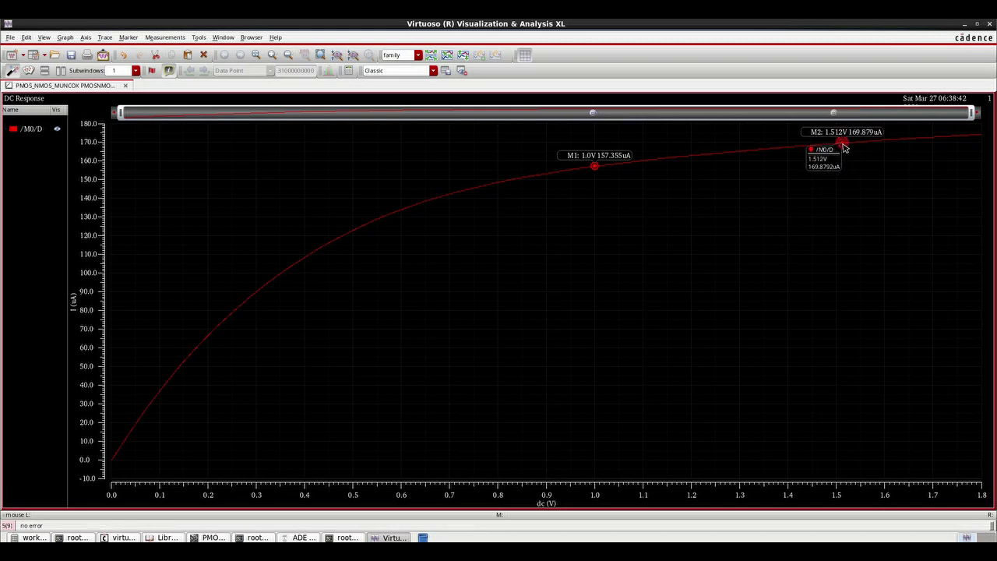
{"action": "right_click", "coordinate": [845, 146]}
{"action": "left_click", "coordinate": [853, 151]}
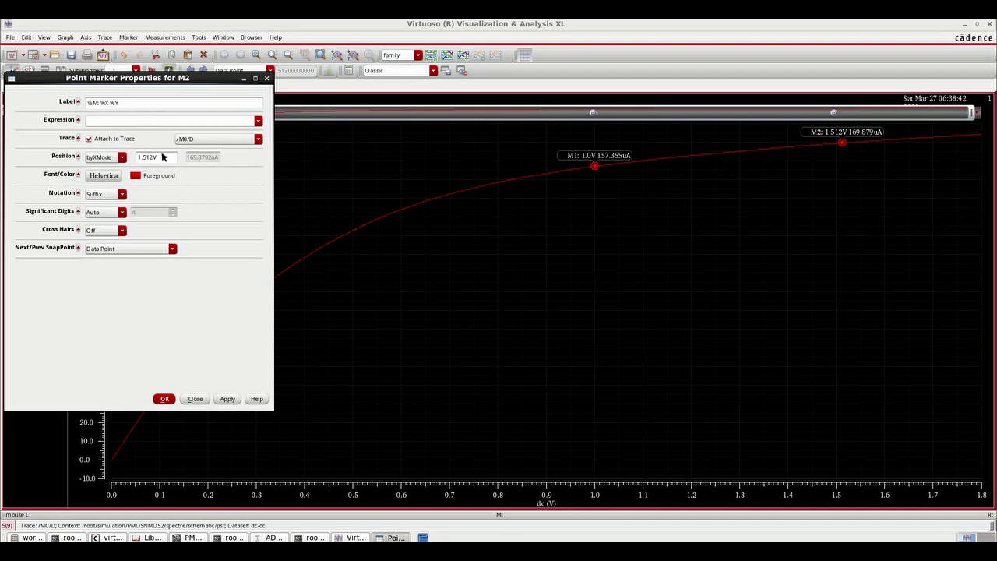
{"action": "left_click_drag", "start_coordinate": [156, 159], "coordinate": [145, 161]}
{"action": "type", "text": "6"}
{"action": "left_click", "coordinate": [226, 398]}
{"action": "left_click", "coordinate": [164, 399]}
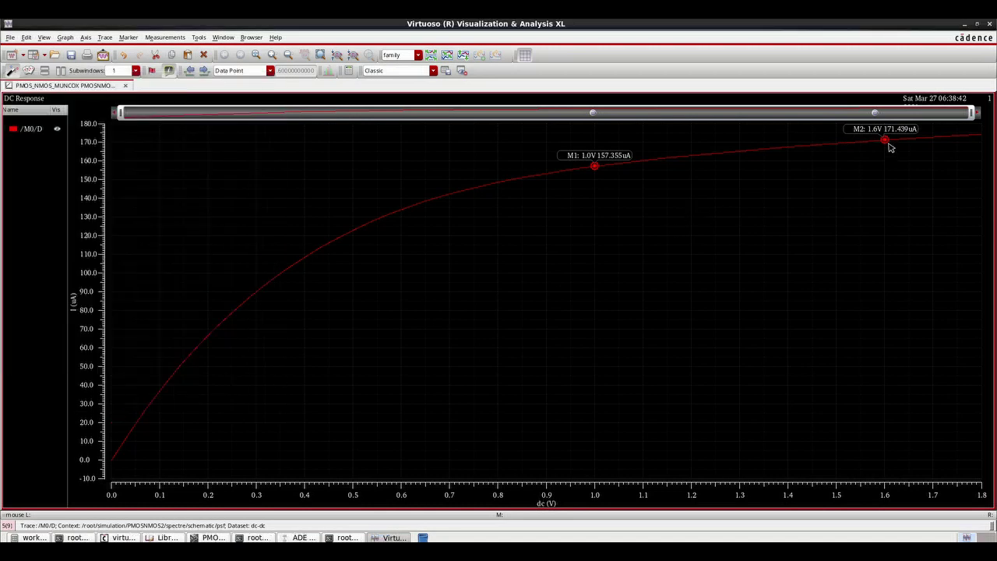
{"action": "left_click_drag", "start_coordinate": [906, 130], "coordinate": [881, 178]}
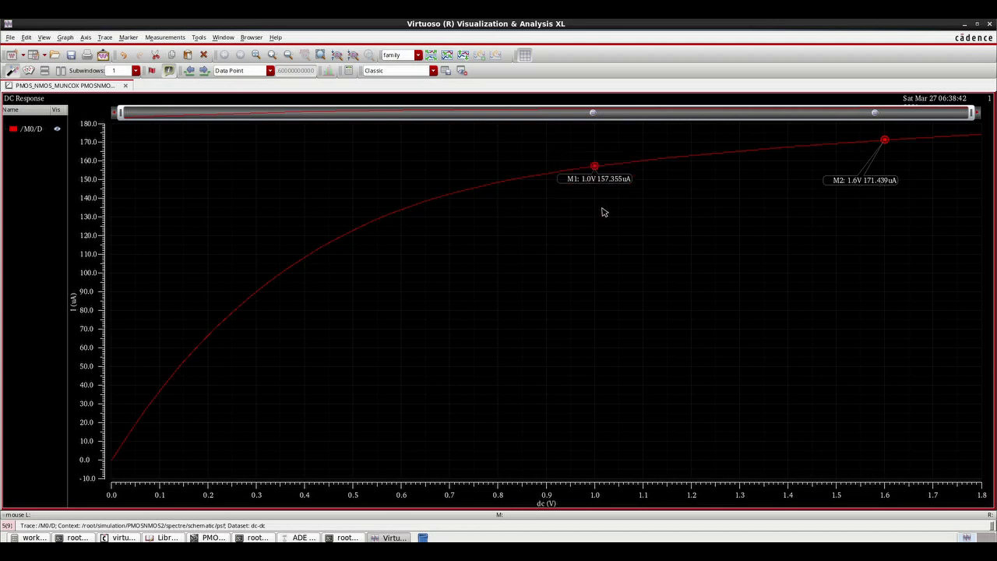
{"action": "left_click_drag", "start_coordinate": [596, 155], "coordinate": [594, 210]}
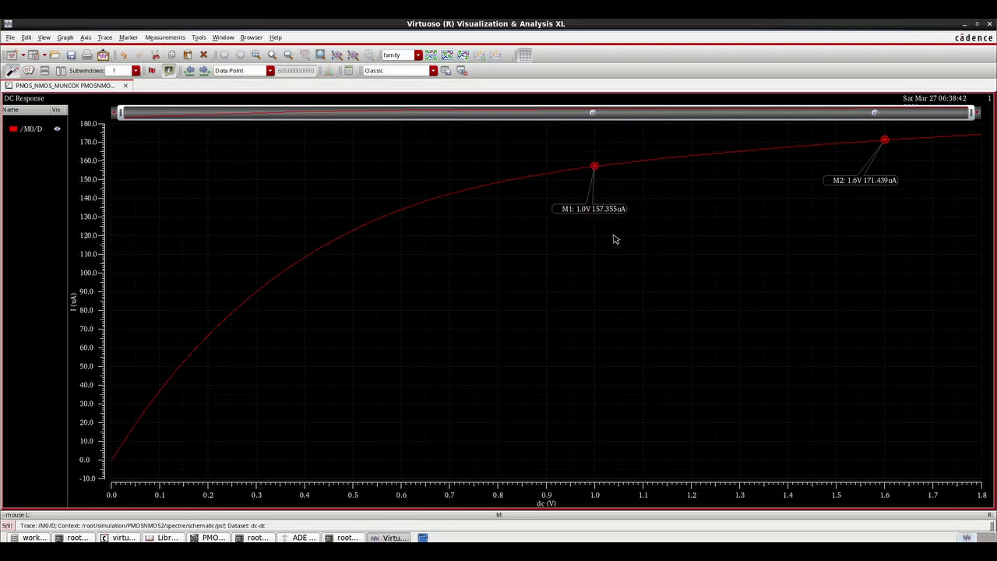